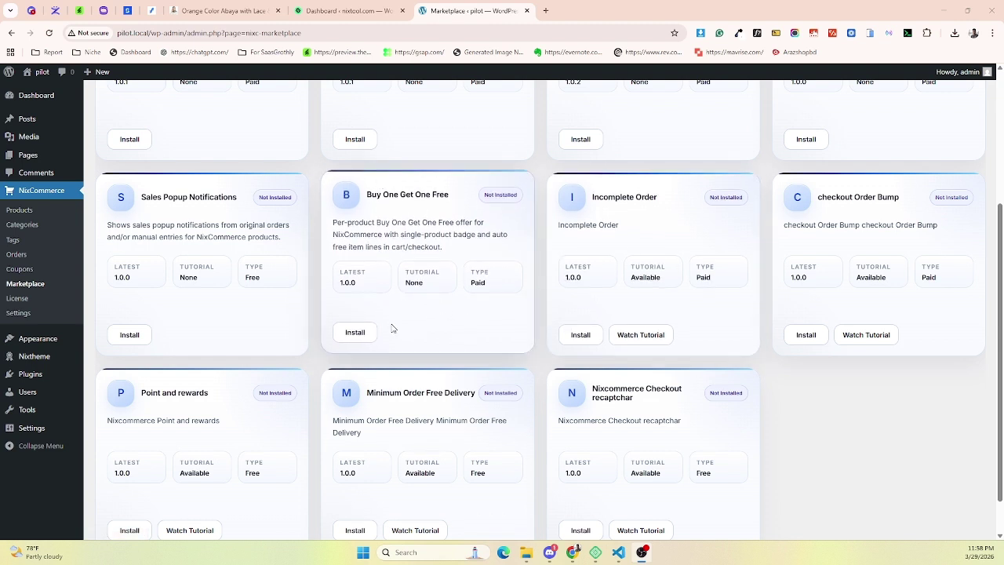
- Install and activate the Buy One Get One Free add-on from the NixCommerce marketplace
click(342, 334)
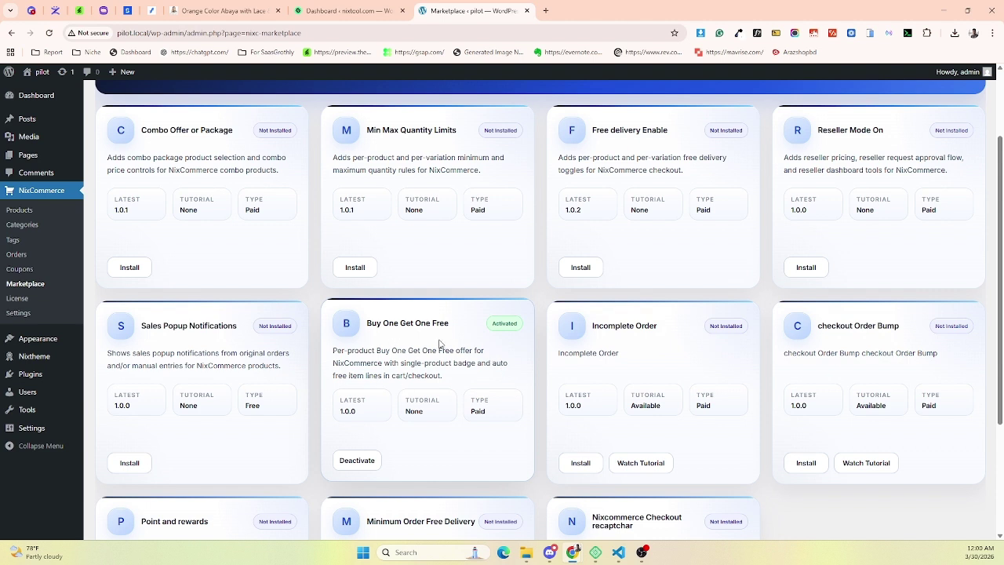
- Open the product Cotton T-Shirt Pack 1 for editing and enable the Buy One Get One Free offer in its inventory settings
click(16, 210)
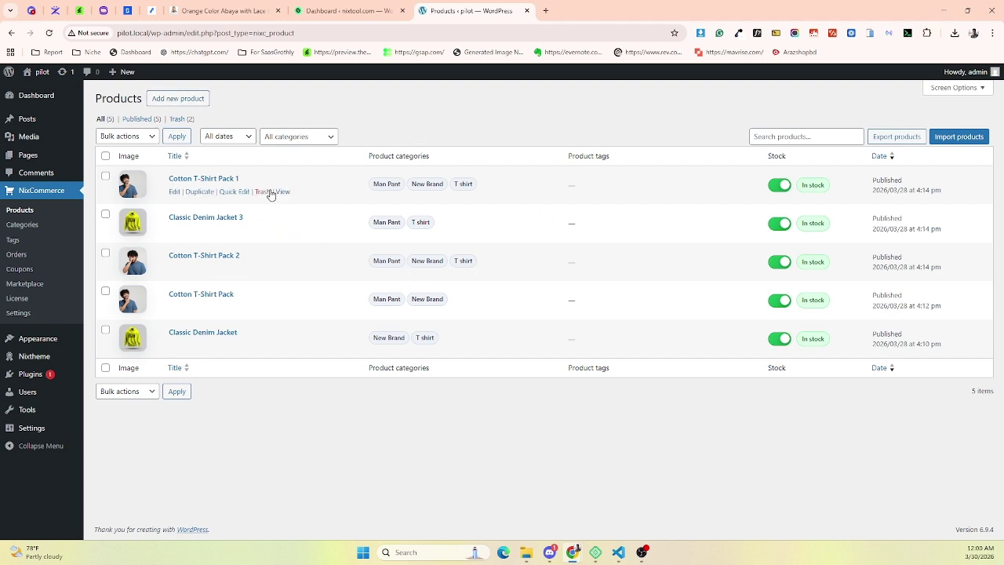
click(175, 192)
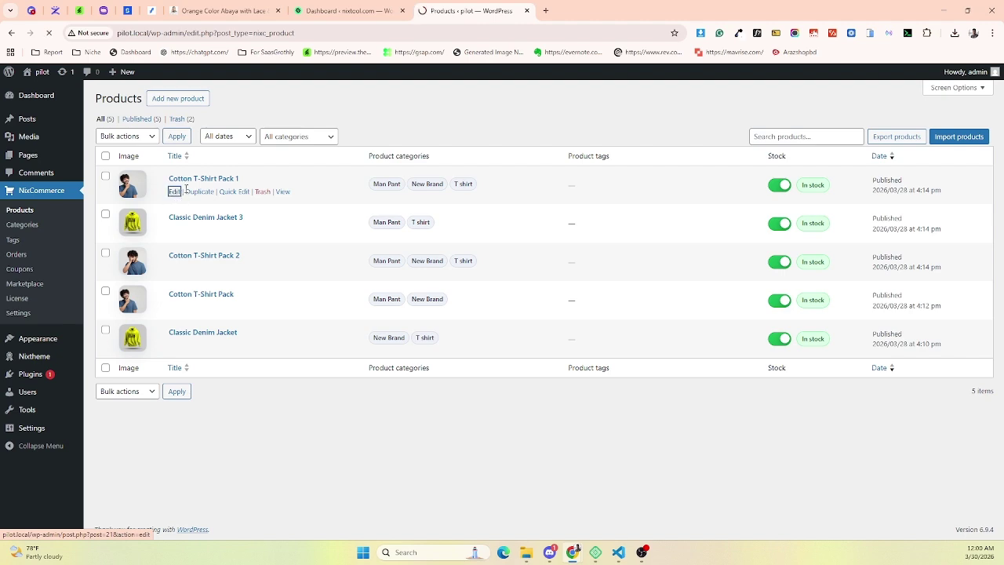
scroll(305, 348, down, 3)
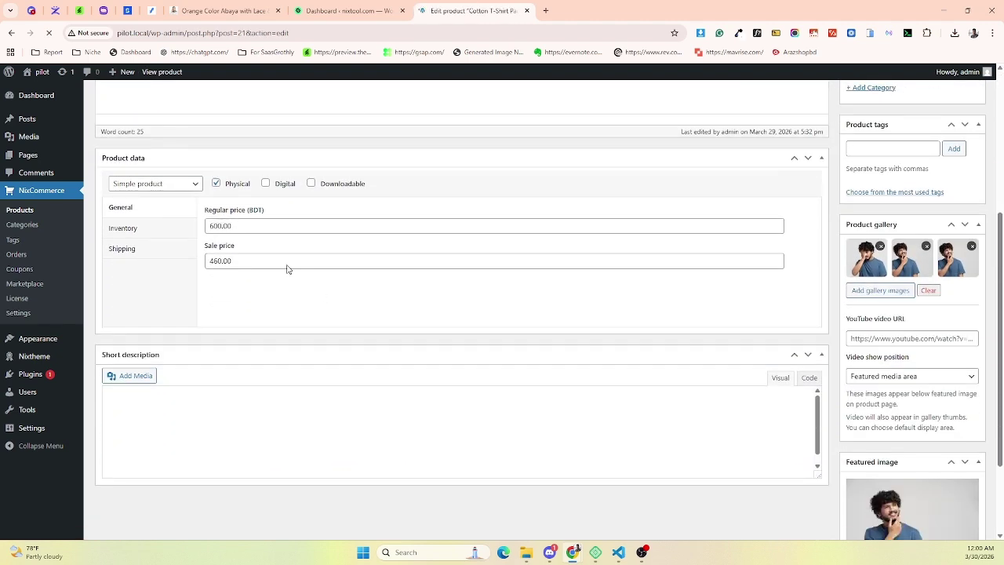
click(132, 229)
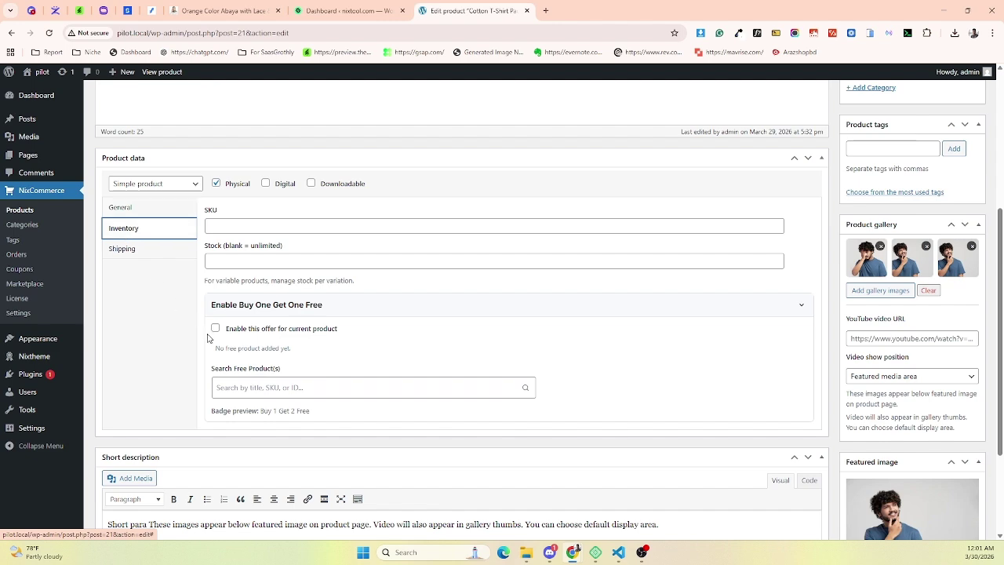
scroll(536, 321, down, 2)
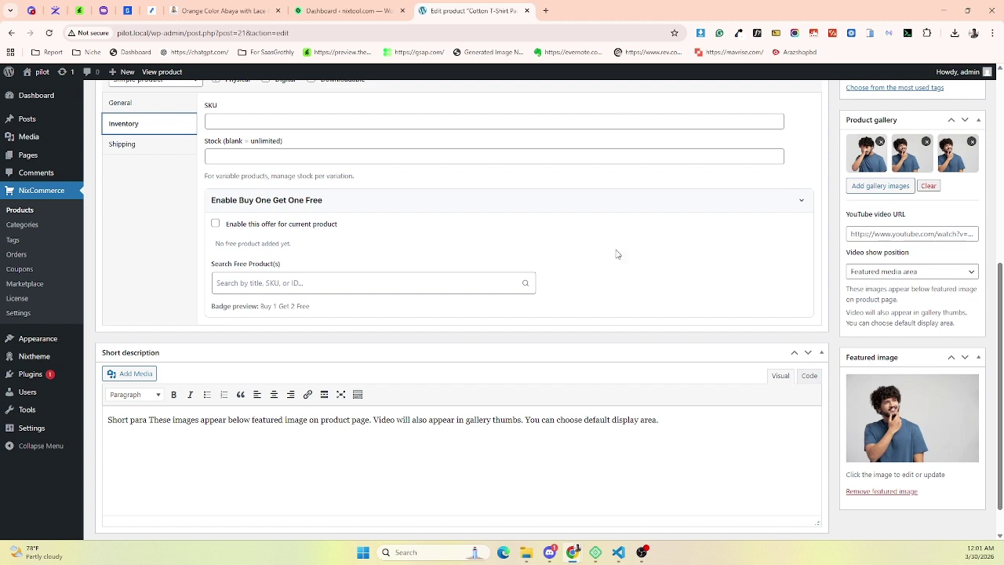
click(216, 223)
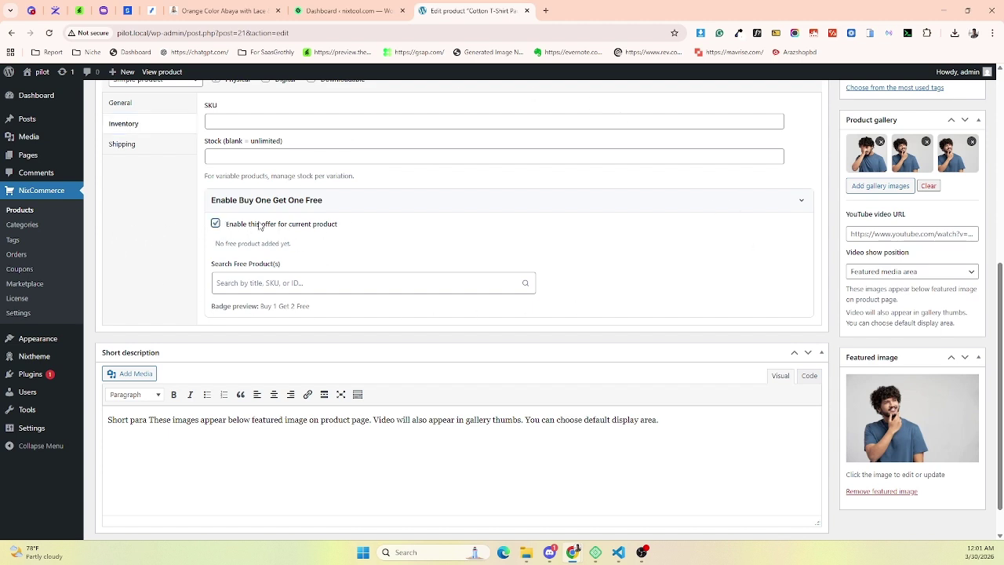
- Search the free products for "t" and add Classic Denim Jacket 3 as the offer's free product
scroll(647, 253, up, 4)
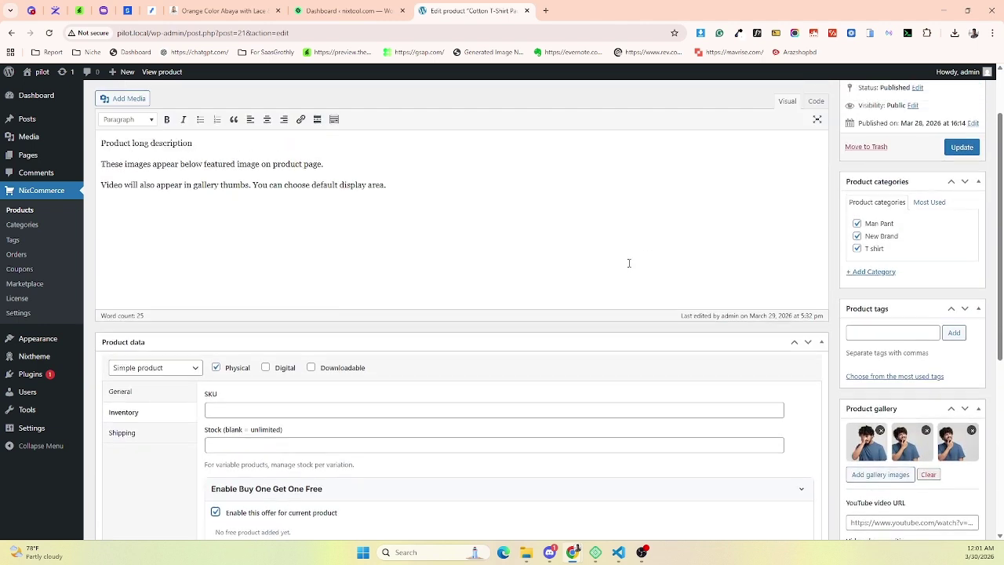
scroll(628, 262, up, 1)
drag(100, 123, 263, 142)
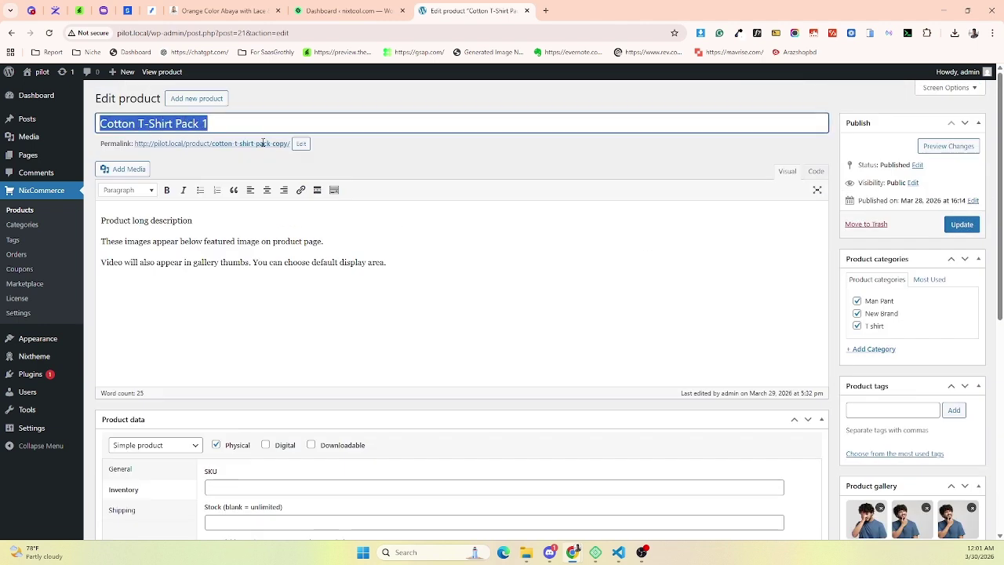
scroll(535, 267, down, 4)
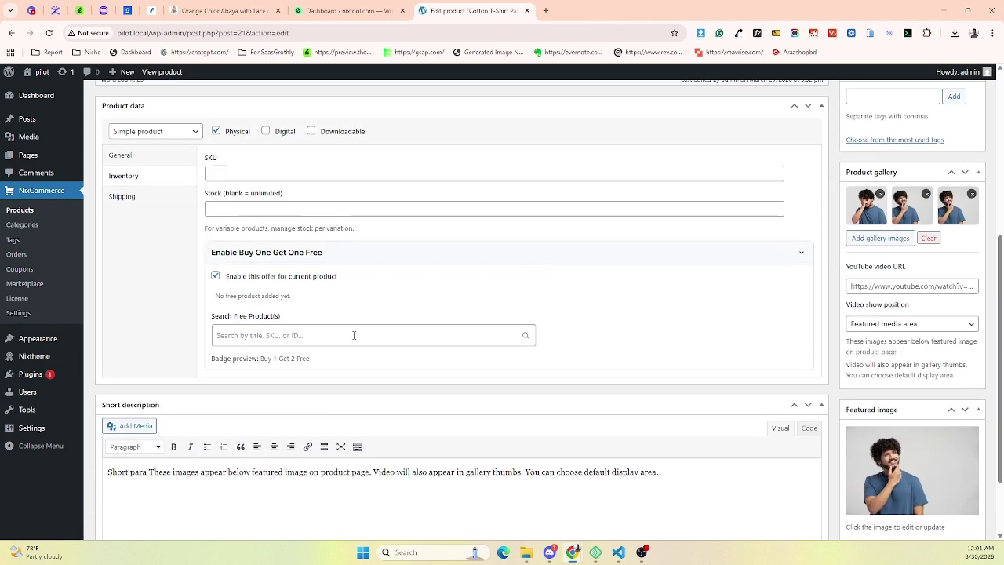
click(326, 337)
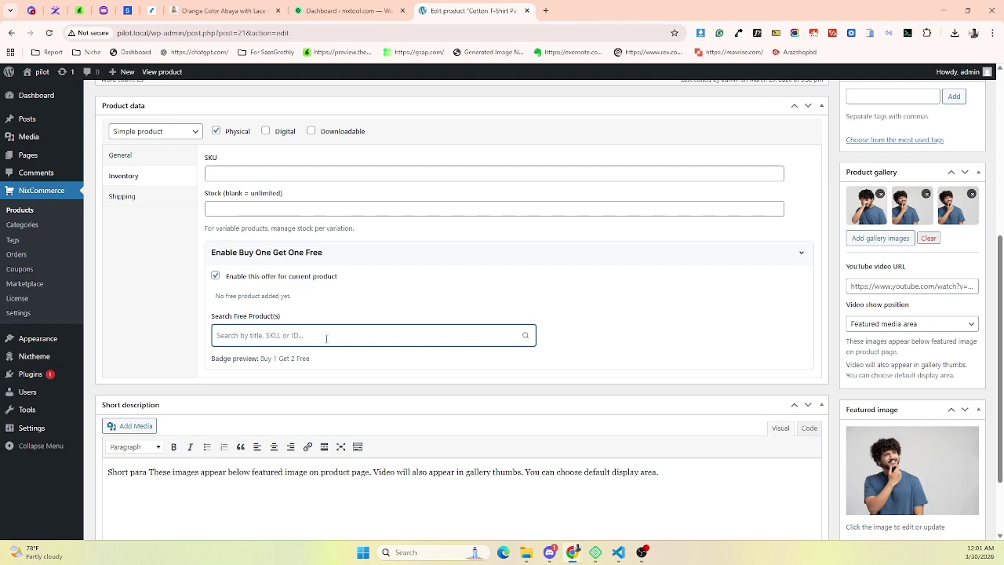
text(t)
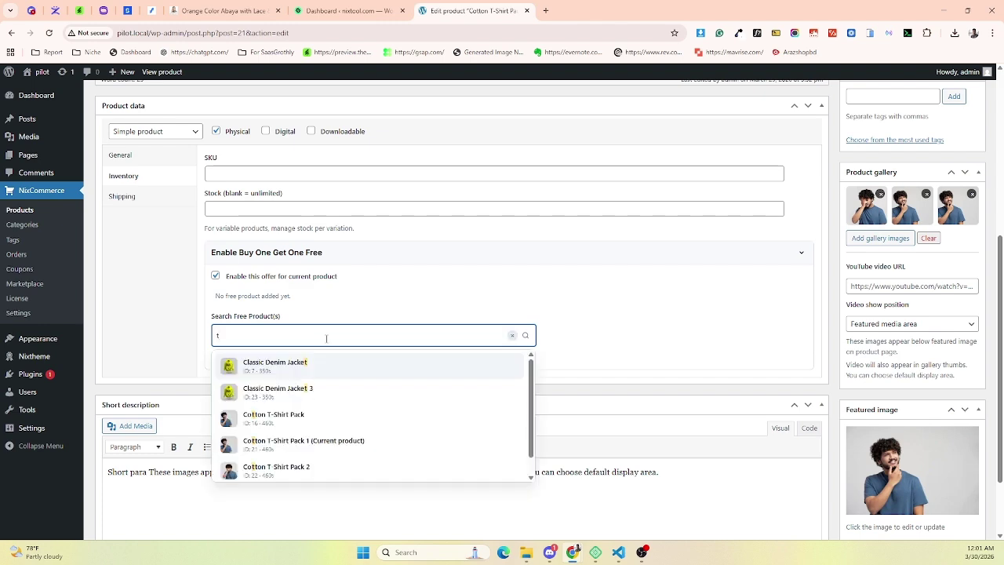
scroll(327, 337, up, 3)
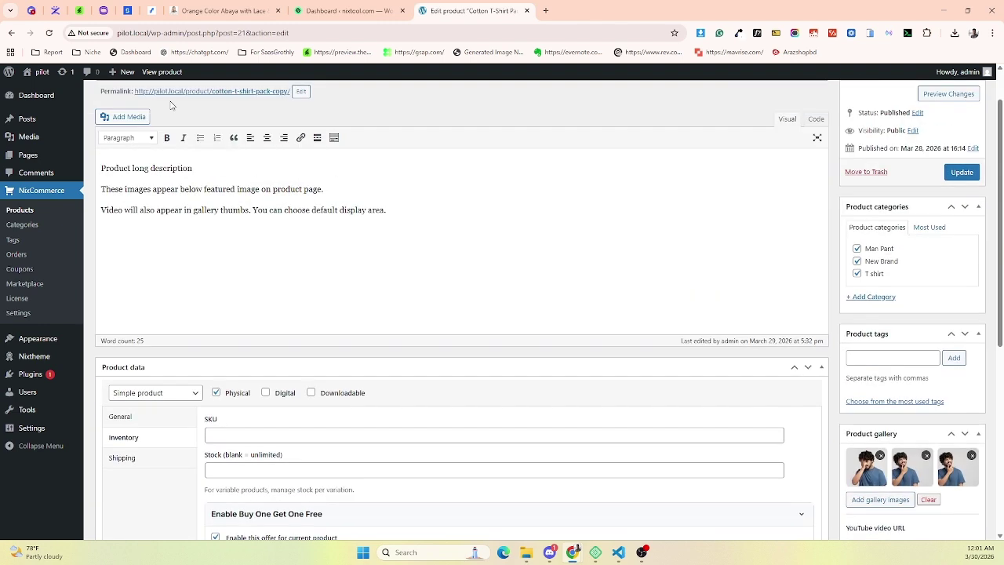
scroll(366, 354, down, 4)
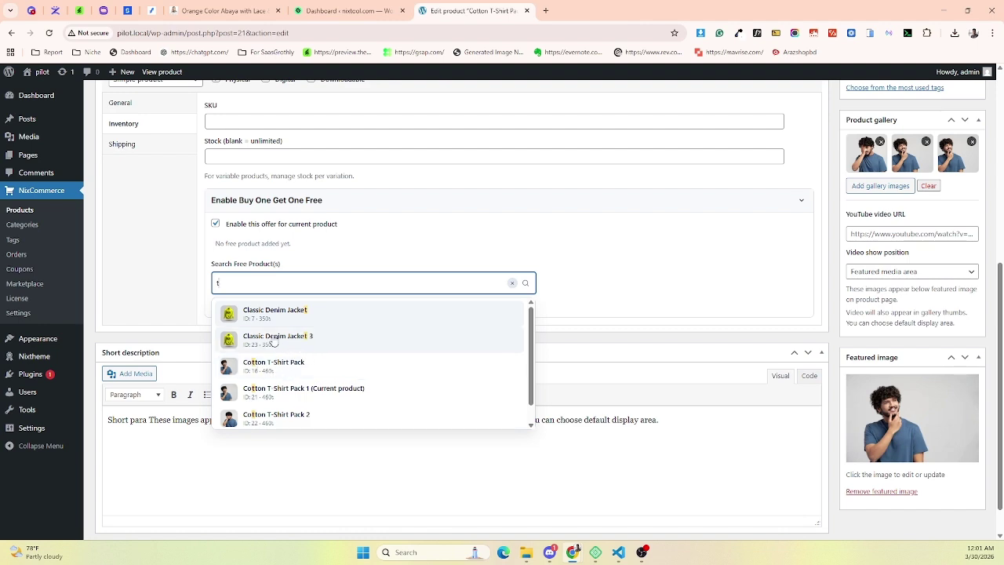
click(273, 339)
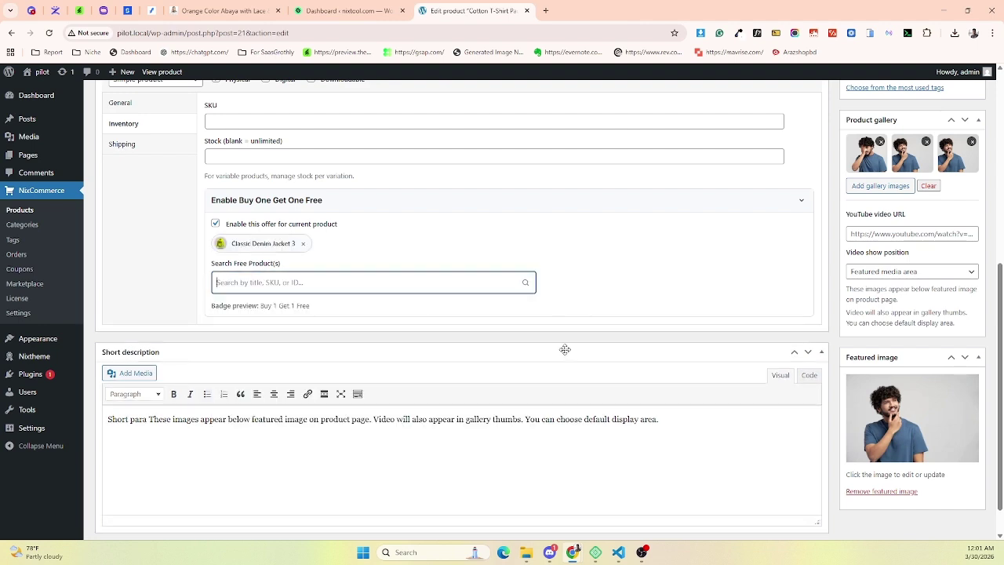
- Review the offer settings of Cotton T-Shirt Pack 1 and save the product update
scroll(565, 351, up, 3)
scroll(311, 278, up, 2)
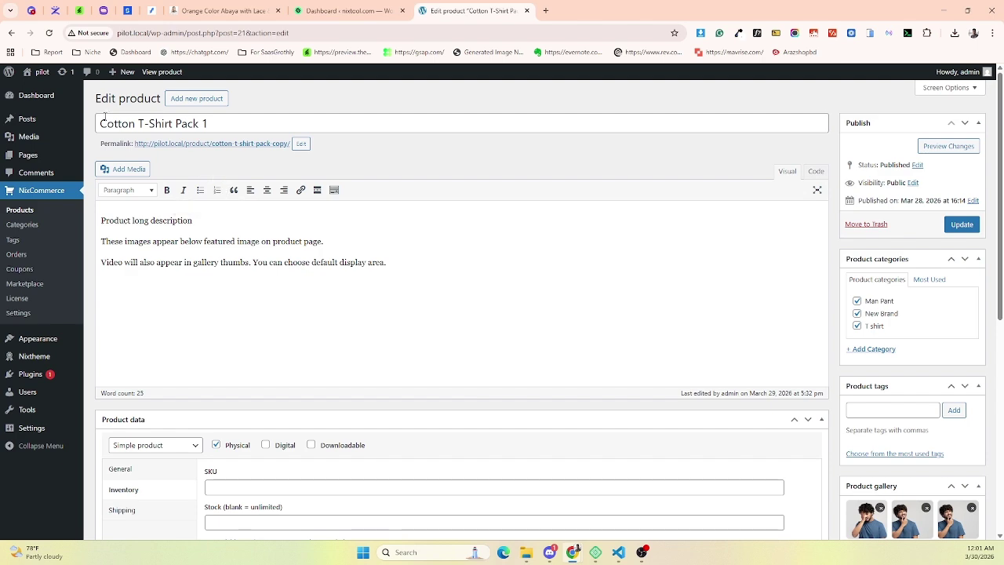
scroll(510, 268, down, 4)
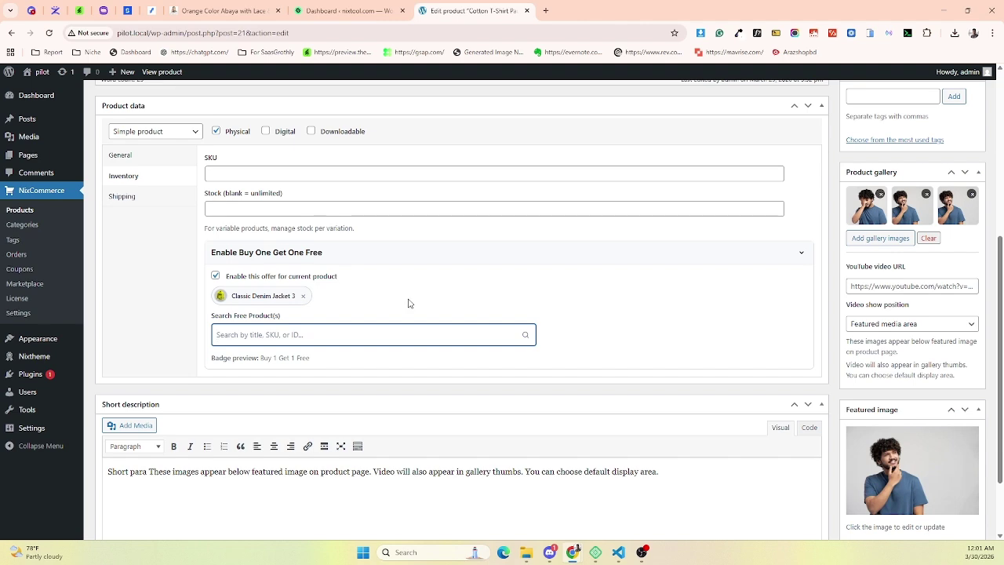
scroll(405, 298, up, 1)
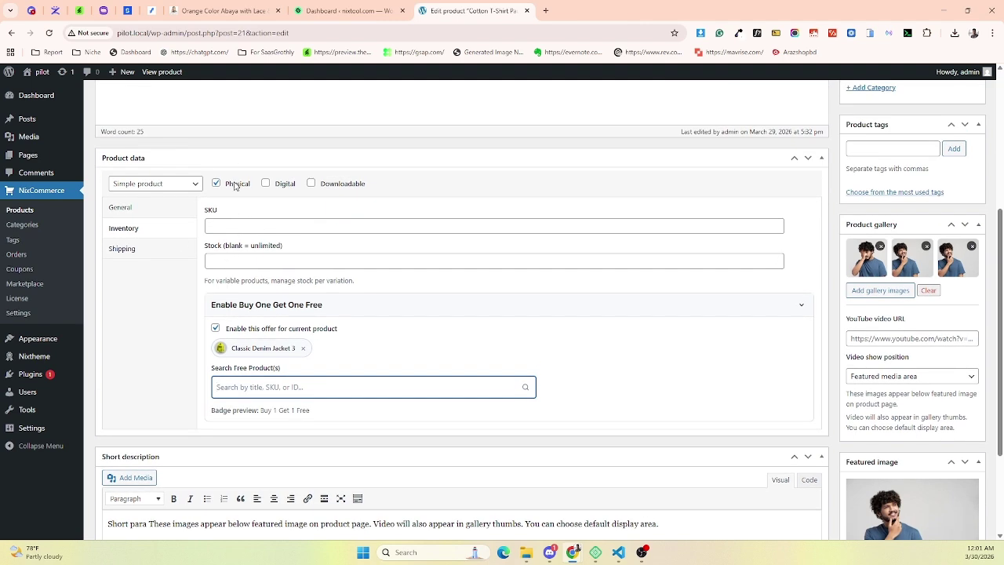
scroll(234, 186, up, 3)
scroll(321, 417, down, 4)
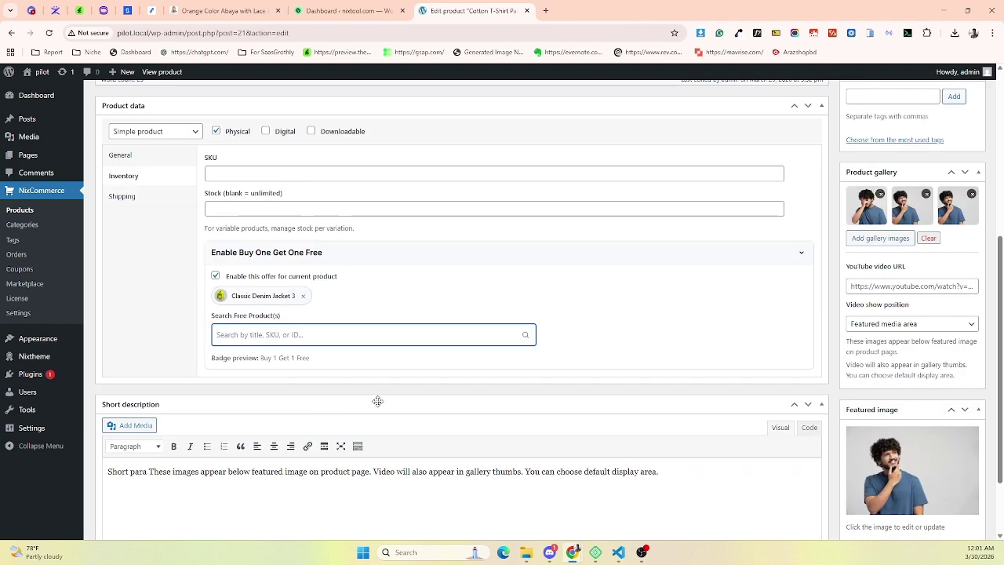
scroll(591, 291, up, 5)
click(964, 225)
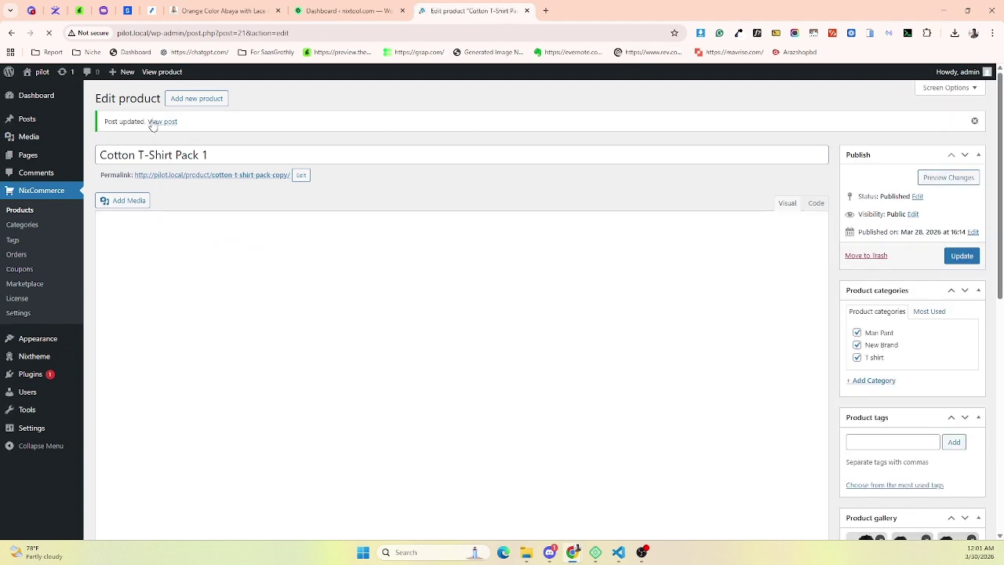
- View the product's store page in a new browser tab and examine the free product listed under its offer badge
ctrl+click(162, 121)
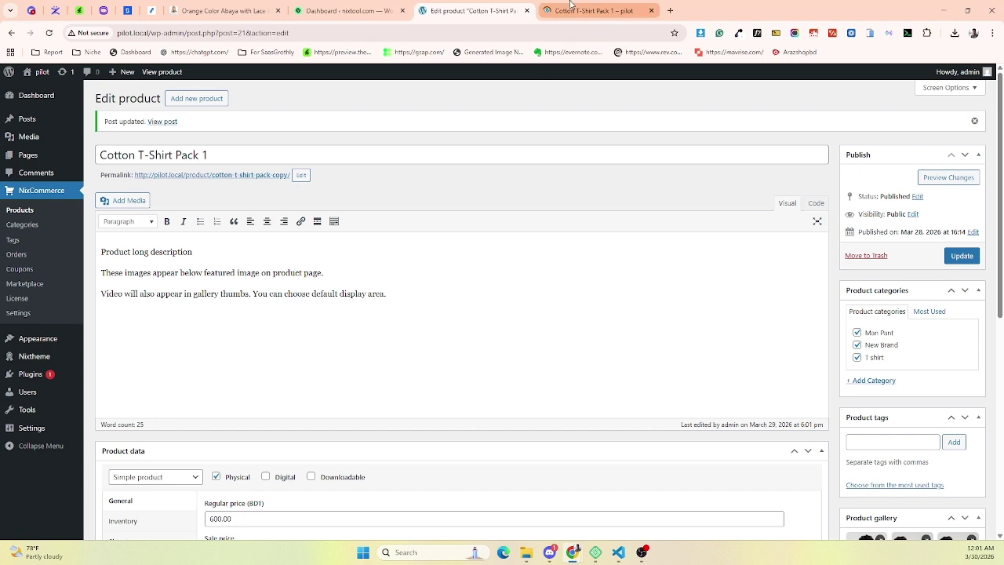
click(592, 11)
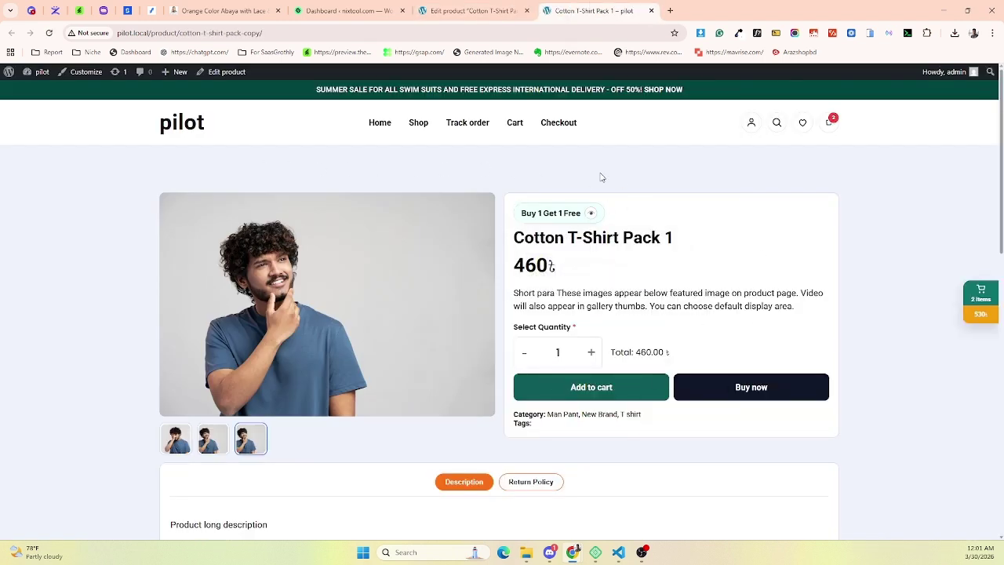
mouse_move(591, 213)
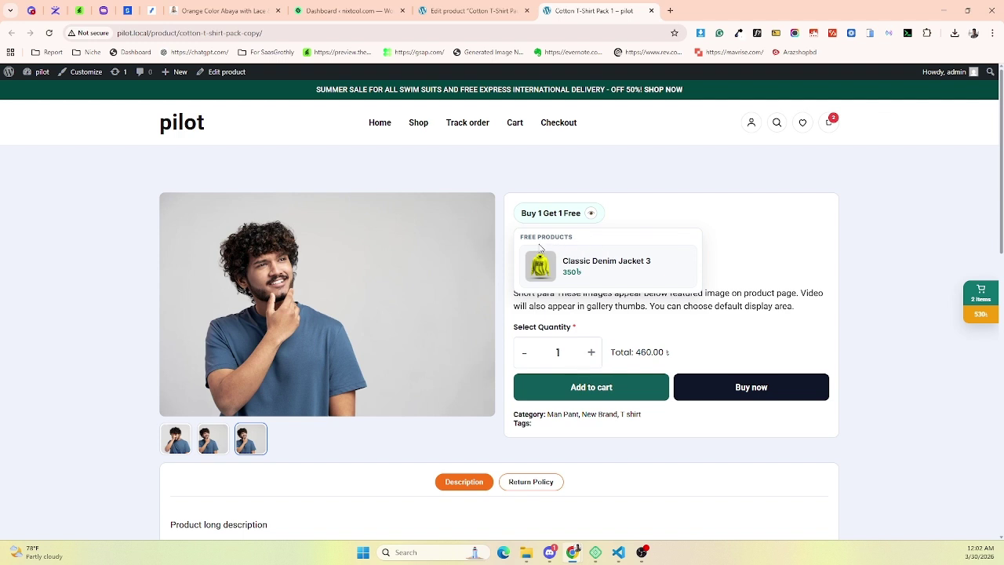
drag(520, 239, 580, 235)
click(592, 253)
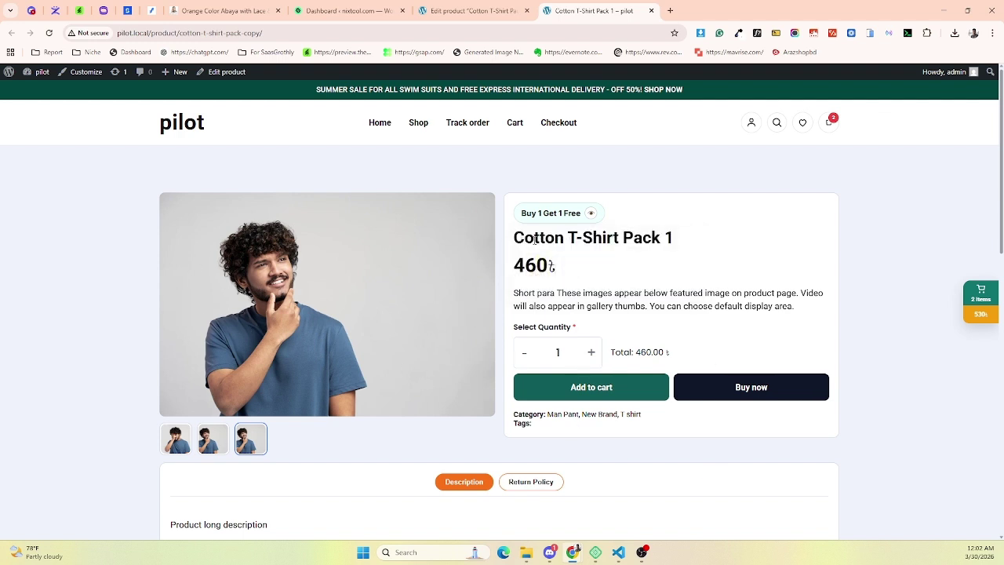
mouse_move(548, 220)
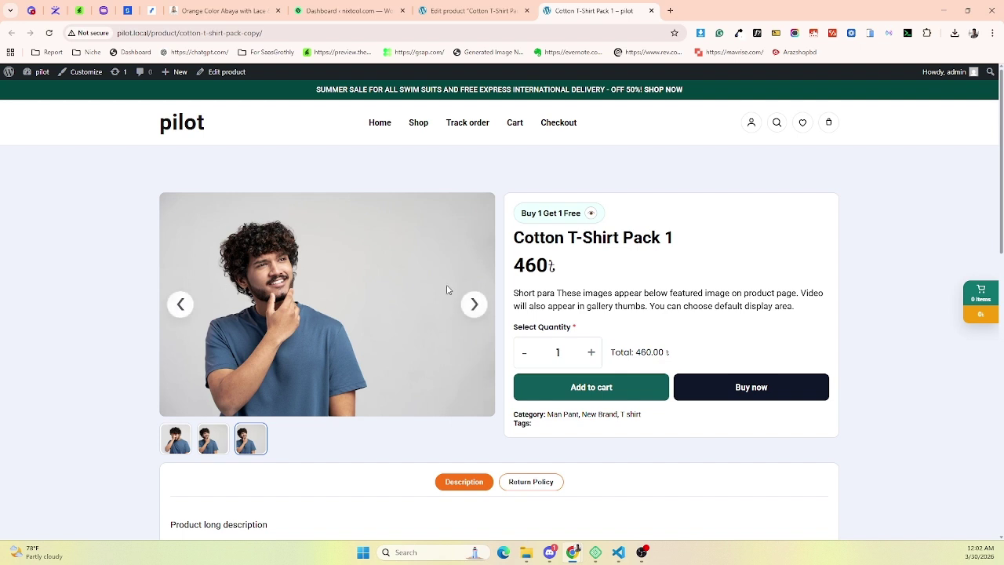
- Buy Cotton T-Shirt Pack 1 directly from its store page and clear the mobile number at checkout
click(784, 383)
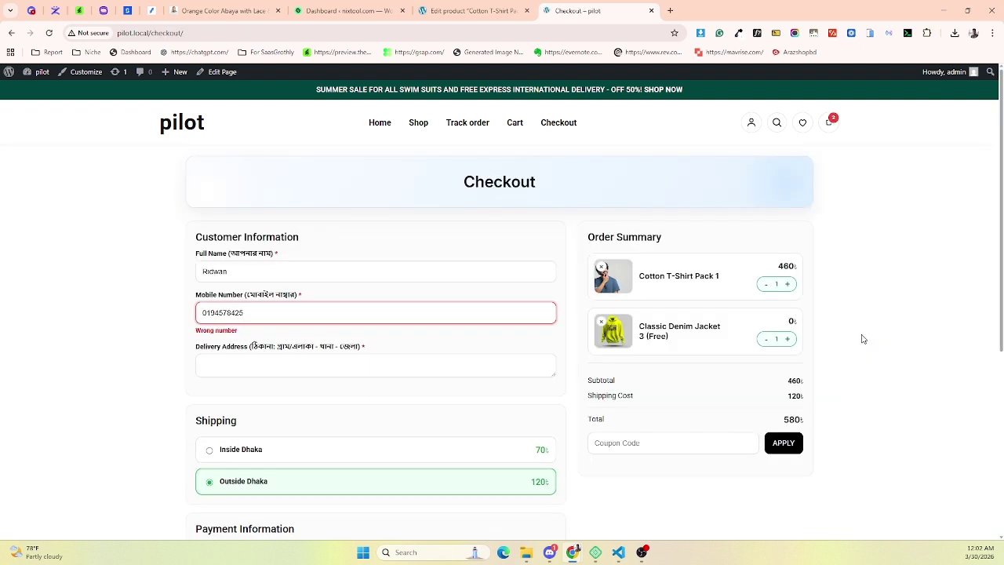
double_click(426, 318)
key(BackSpace)
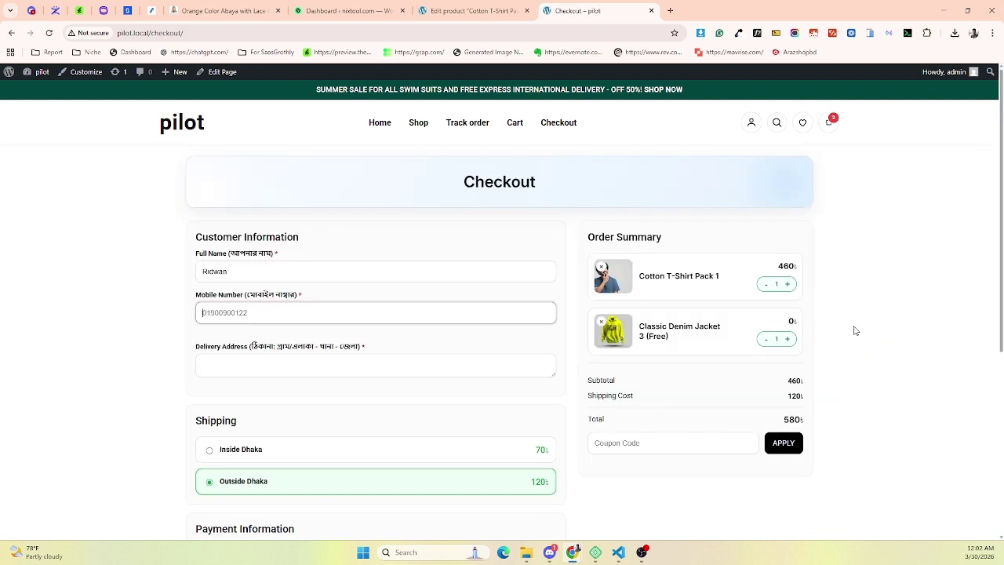
click(888, 324)
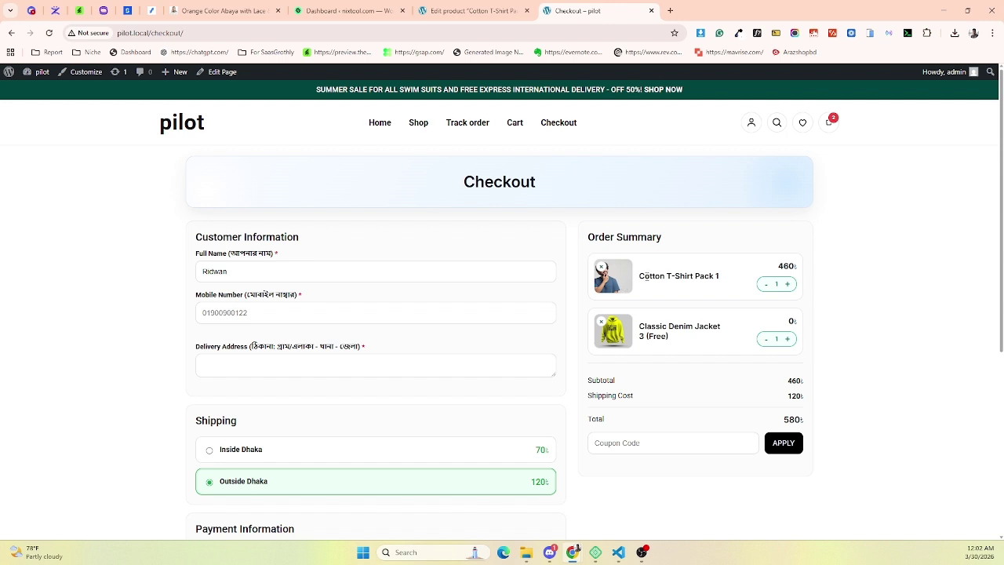
- Examine the purchased product and the free product in the checkout order summary
drag(639, 276, 718, 276)
drag(653, 341, 918, 354)
click(918, 353)
- Return to the store's home page and remove Cotton T-Shirt Pack 1 from the shopping cart
click(381, 123)
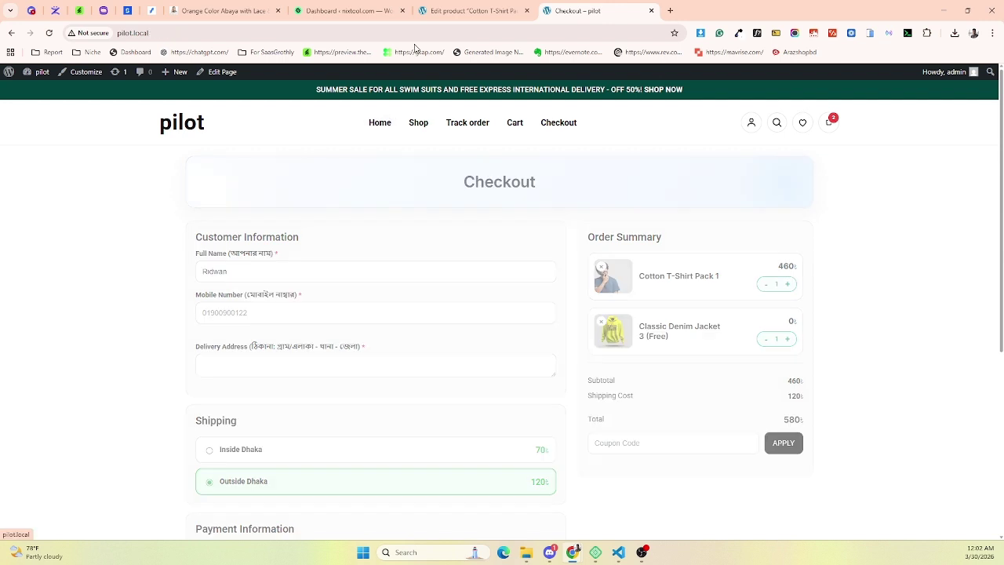
click(829, 123)
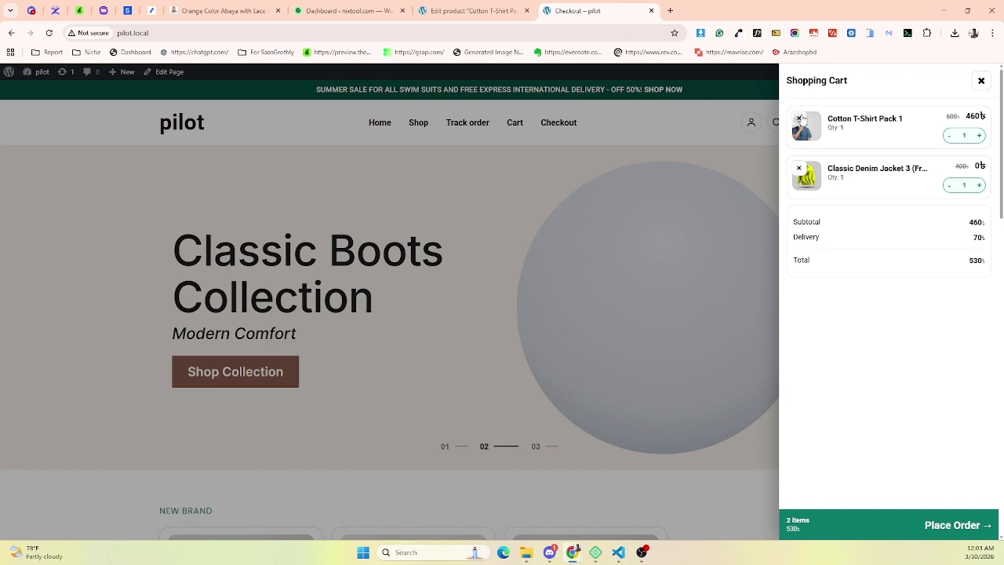
click(799, 119)
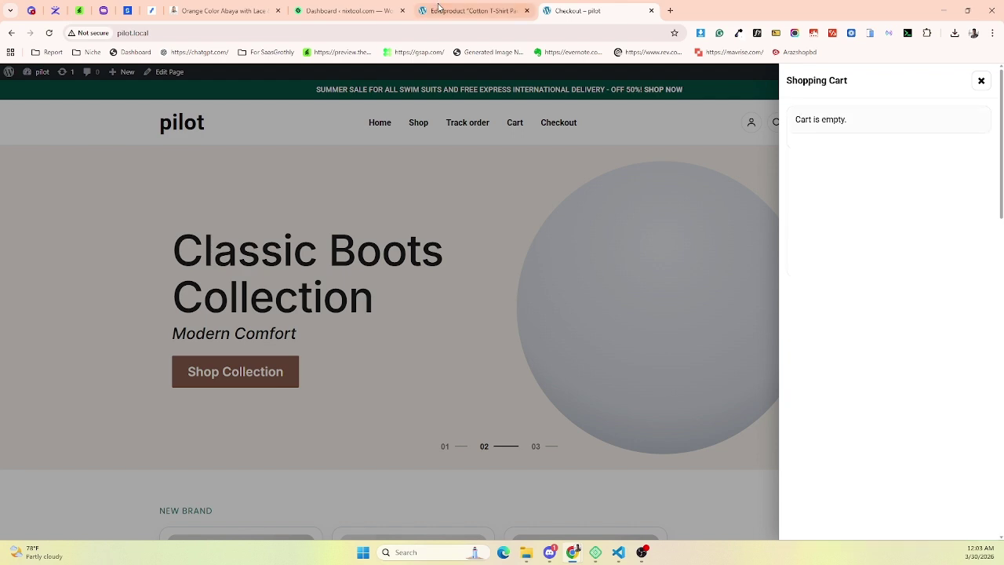
- Return to editing Cotton T-Shirt Pack 1 and add Cotton T-Shirt Pack 2 as a second free product in its inventory settings
click(470, 10)
scroll(310, 364, down, 1)
scroll(310, 364, down, 3)
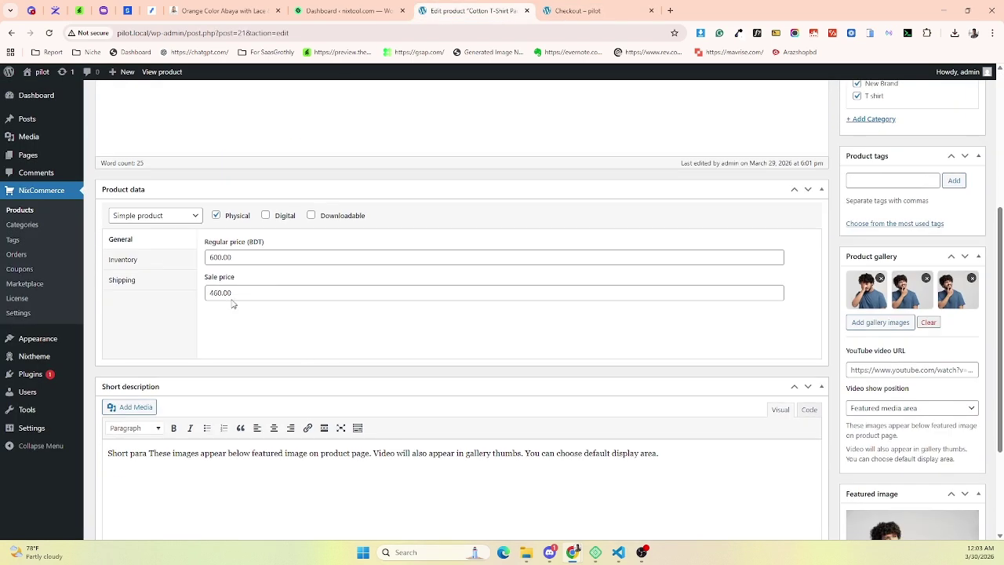
click(173, 283)
click(183, 264)
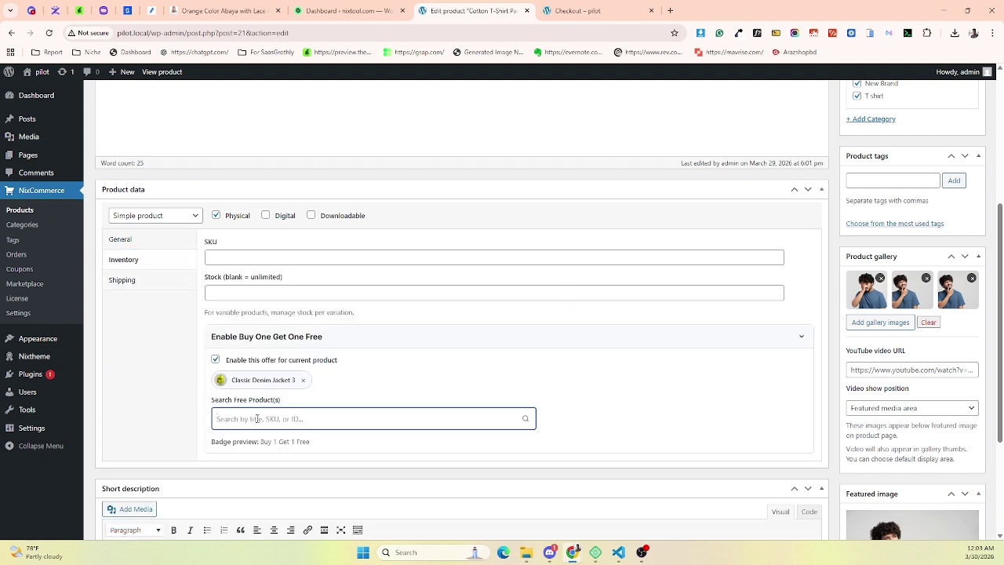
text(t)
scroll(257, 418, down, 2)
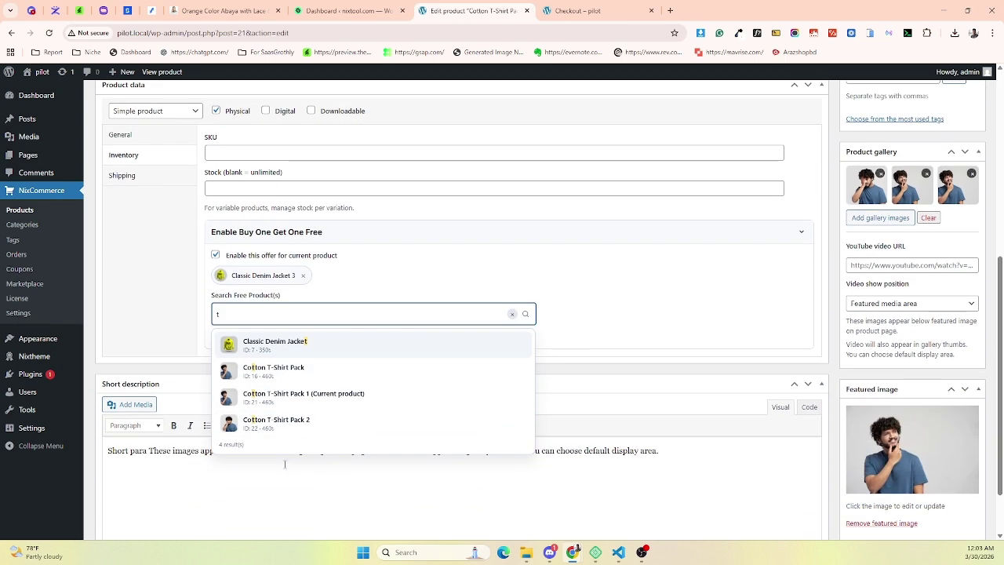
click(309, 424)
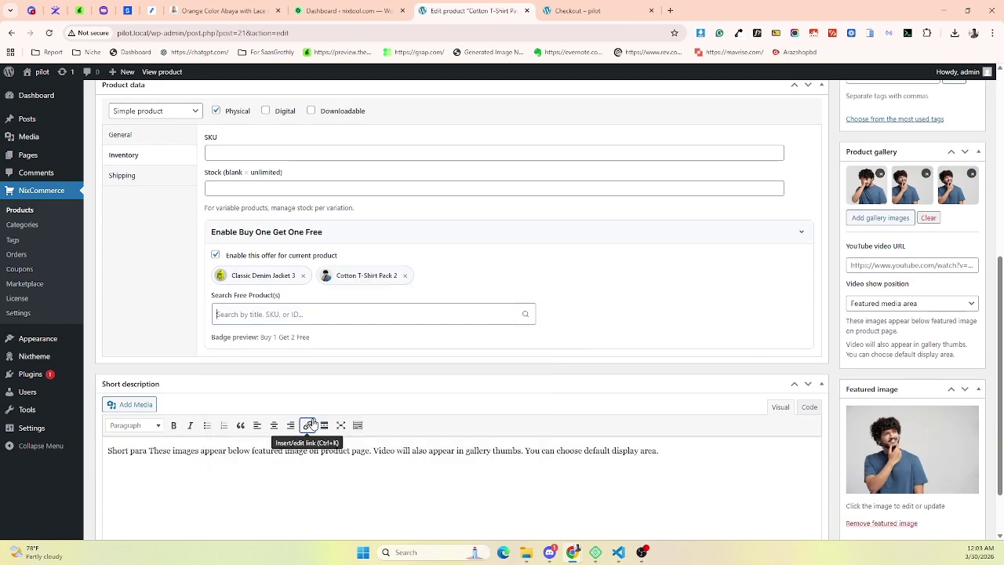
- Update Cotton T-Shirt Pack 1 and open its store page in a separate tab in place of the old store tab
scroll(409, 330, up, 1)
scroll(409, 329, up, 6)
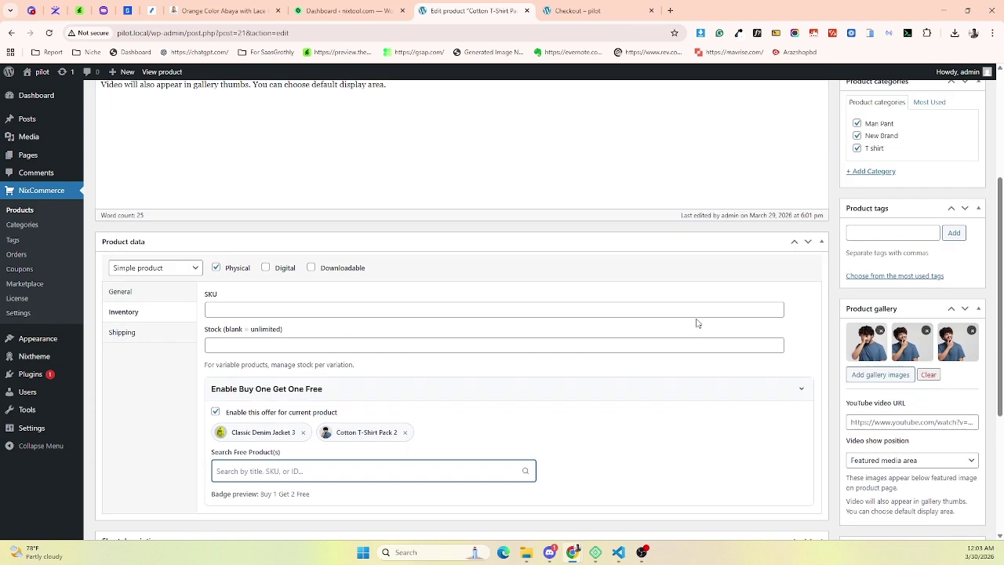
click(958, 257)
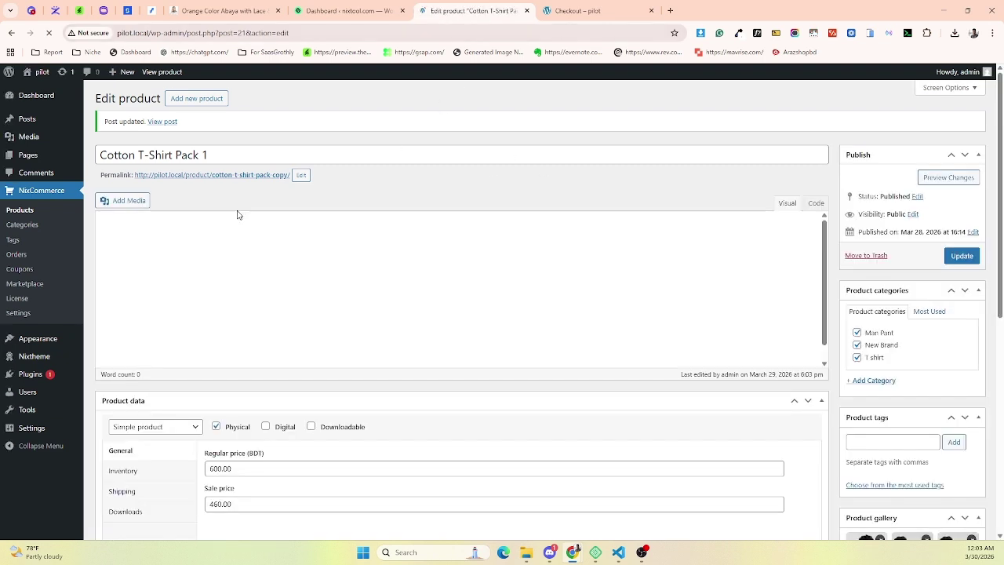
middle_click(162, 122)
click(612, 5)
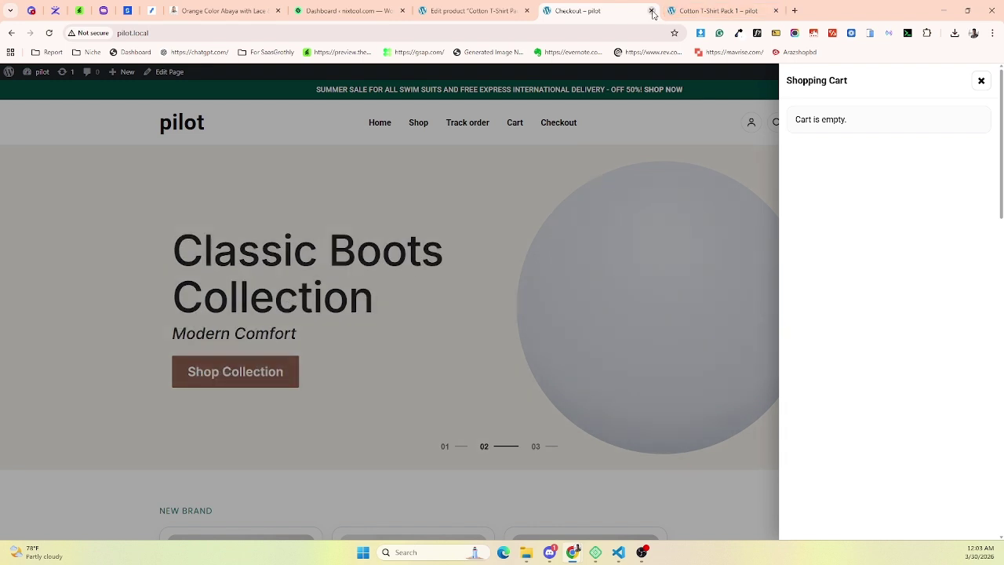
click(651, 11)
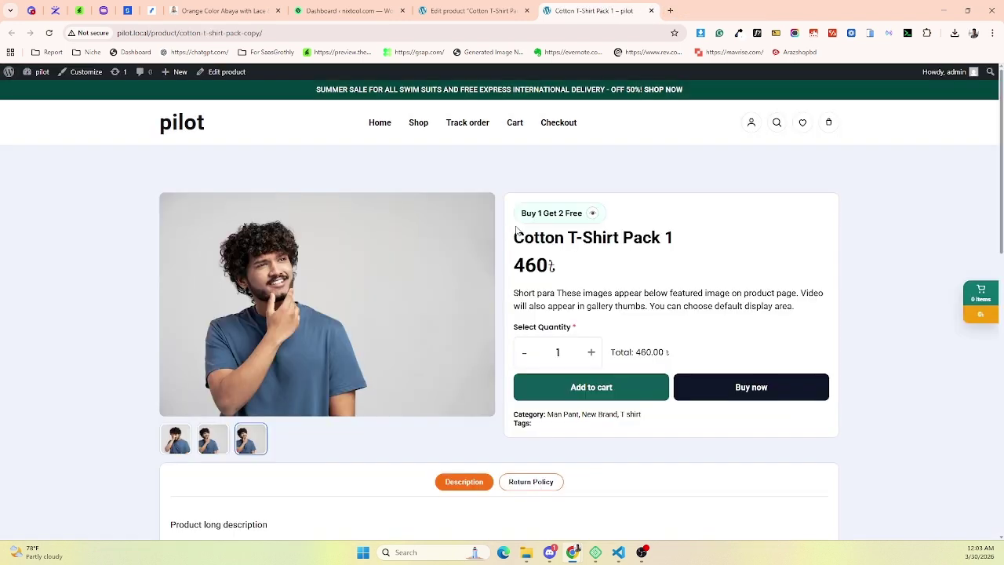
- Add Cotton T-Shirt Pack 1 to the cart and view the free products listed under its Buy 1 Get 2 Free badge
mouse_move(527, 220)
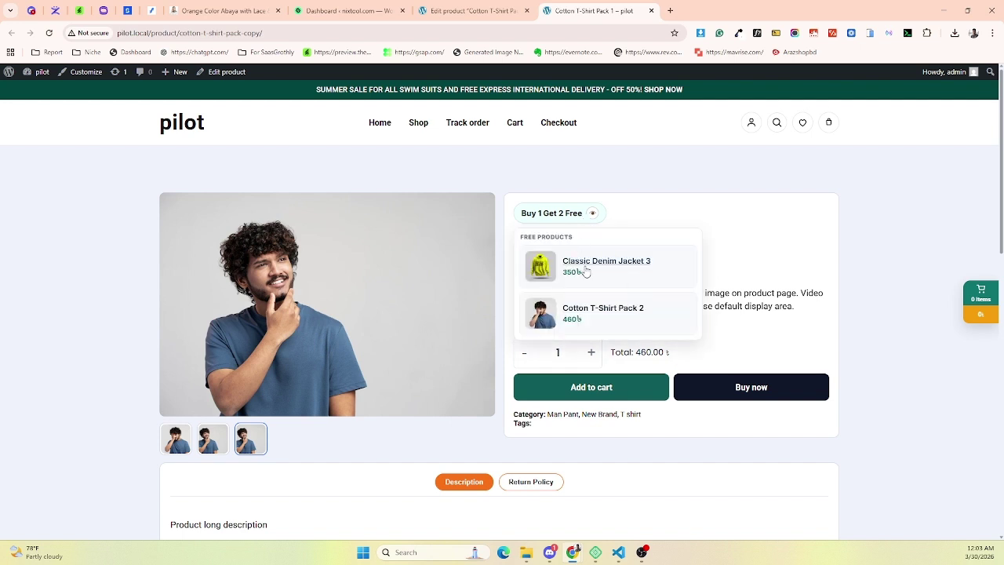
click(617, 398)
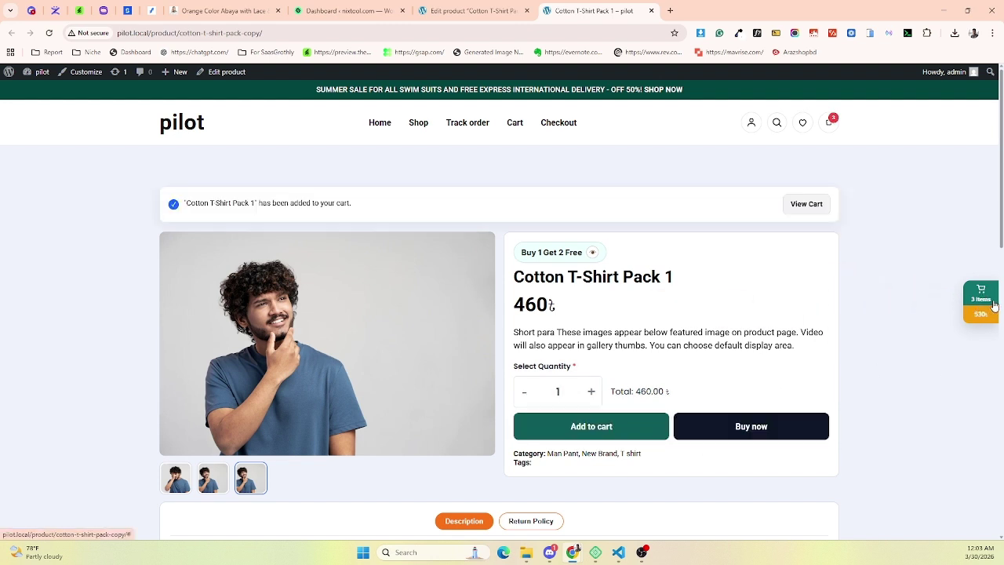
drag(514, 276, 695, 283)
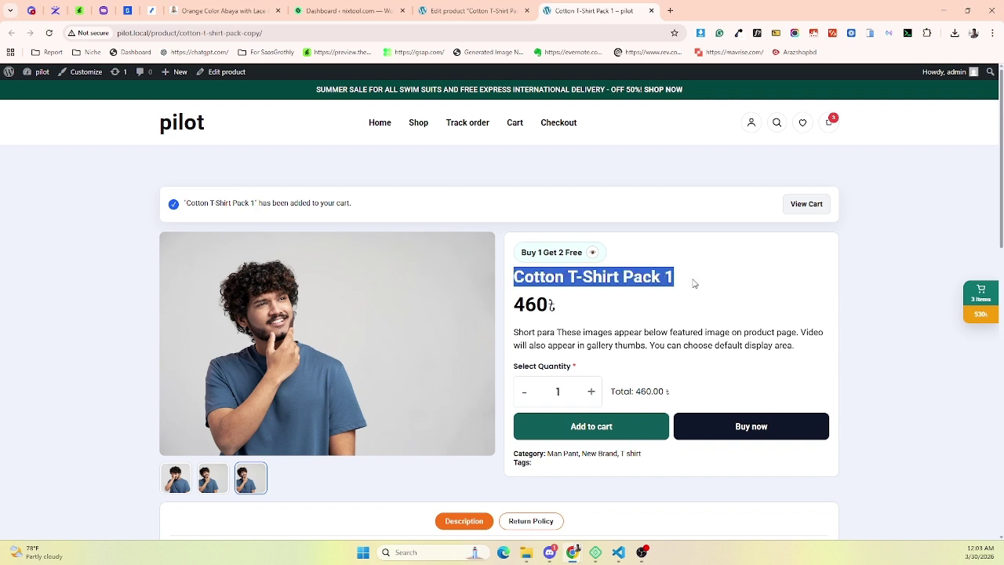
click(698, 283)
mouse_move(529, 260)
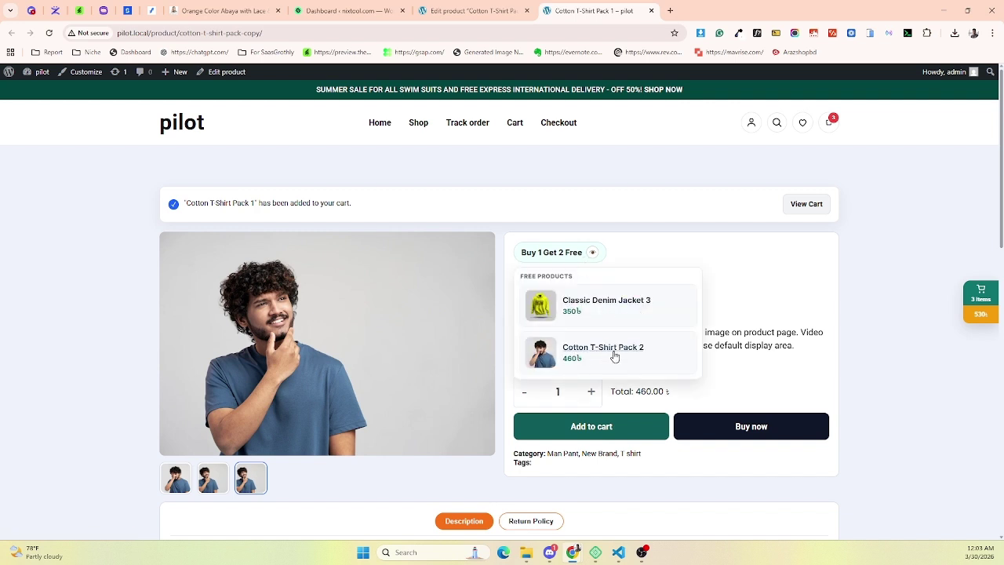
- Open the shopping cart and examine the purchased product and the two free products with their prices
click(981, 298)
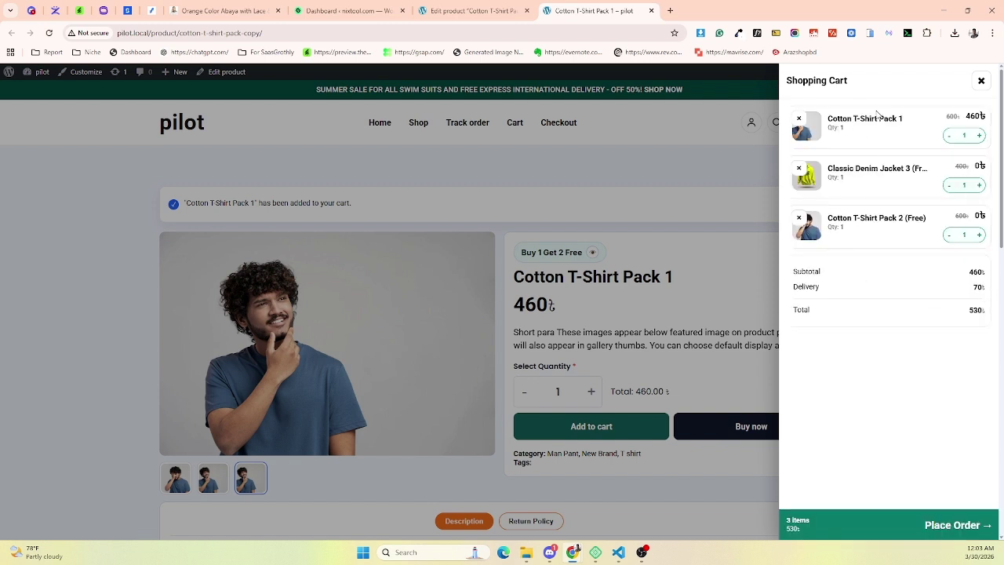
drag(914, 124, 830, 118)
click(834, 120)
drag(825, 173, 913, 170)
click(862, 215)
drag(905, 217, 912, 168)
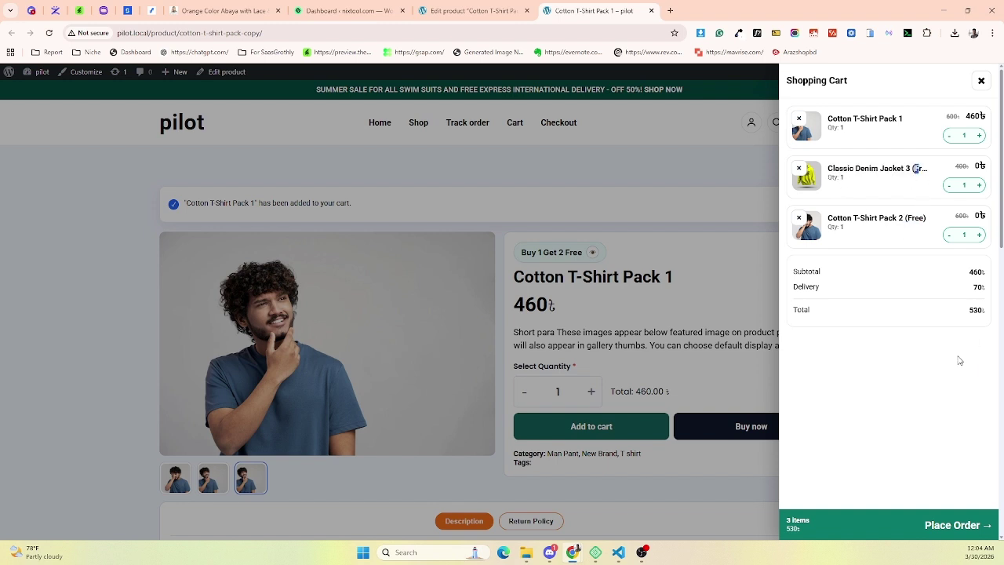
- Proceed from the shopping cart to checkout and review the order summary with the free products
click(896, 528)
scroll(679, 464, down, 2)
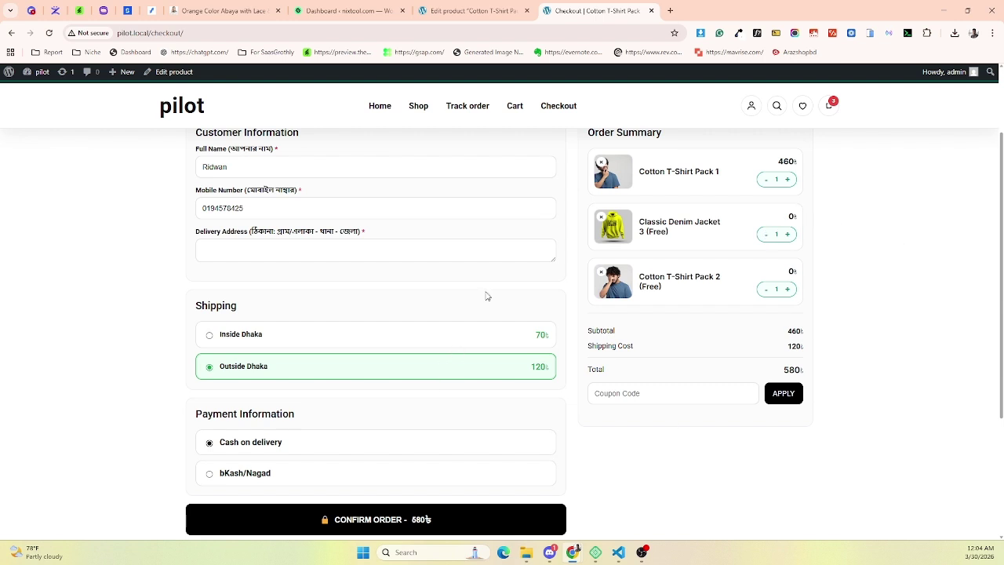
scroll(803, 251, up, 2)
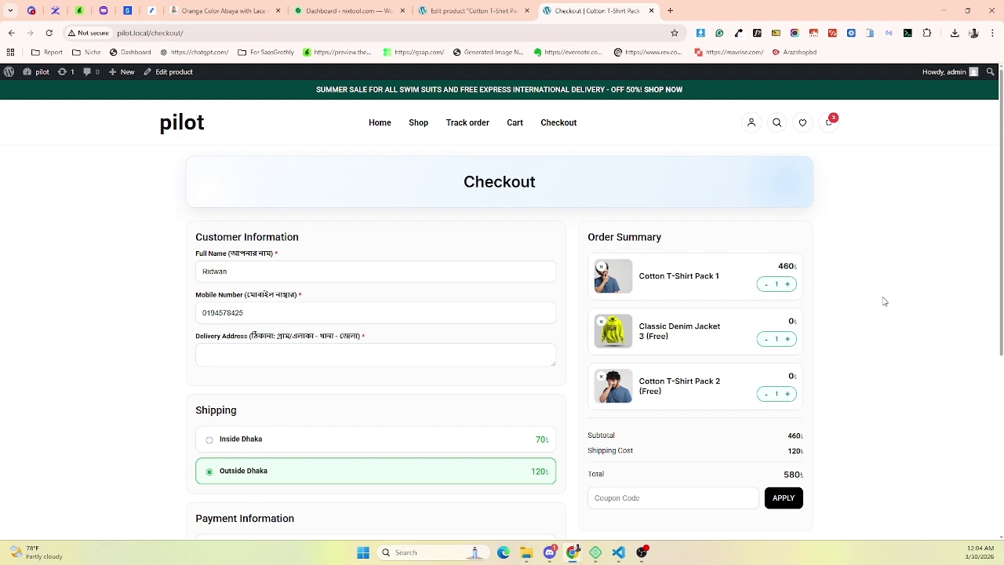
- Return to the product's admin page and open the NixCommerce Marketplace
key(ctrl+shift+Tab)
click(35, 284)
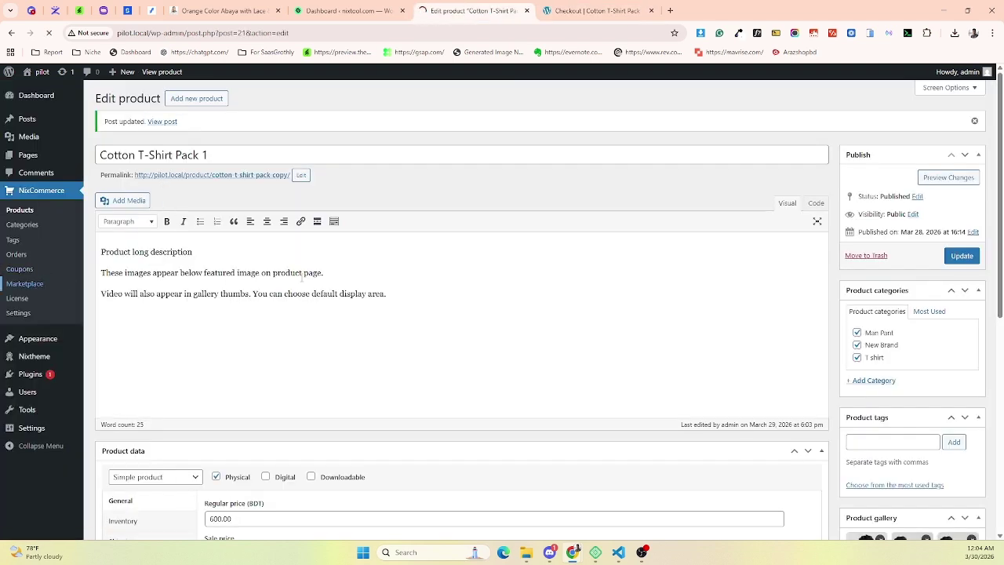